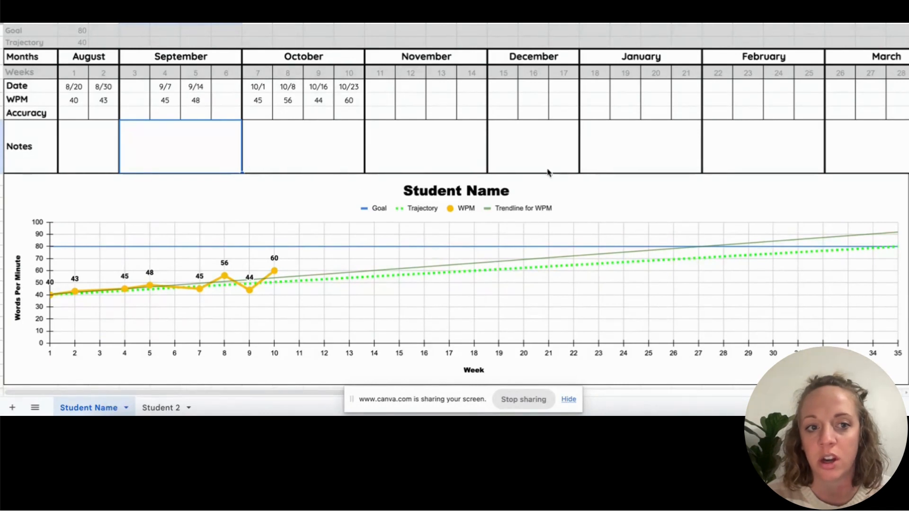
- On the Student 2 sheet, enter 80 as the Goal words-per-minute target
{"action": "left_click", "coordinate": [153, 410]}
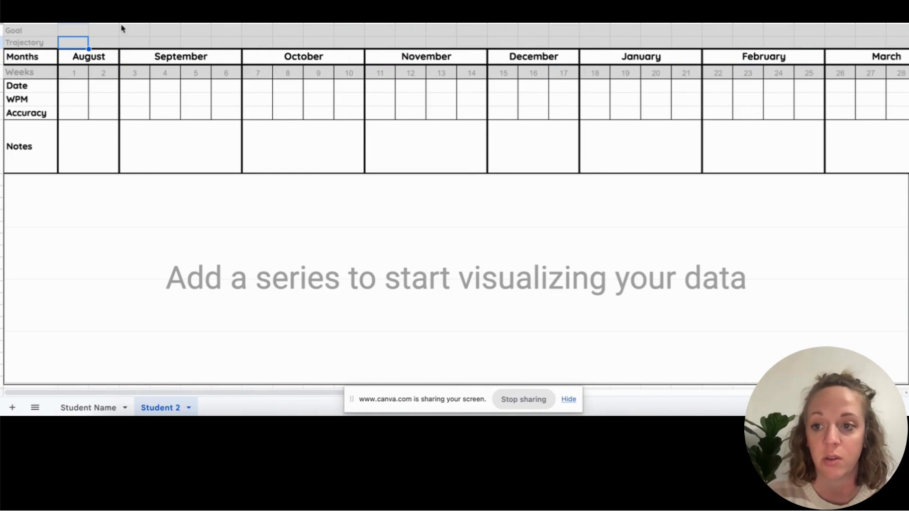
{"action": "left_click", "coordinate": [71, 34]}
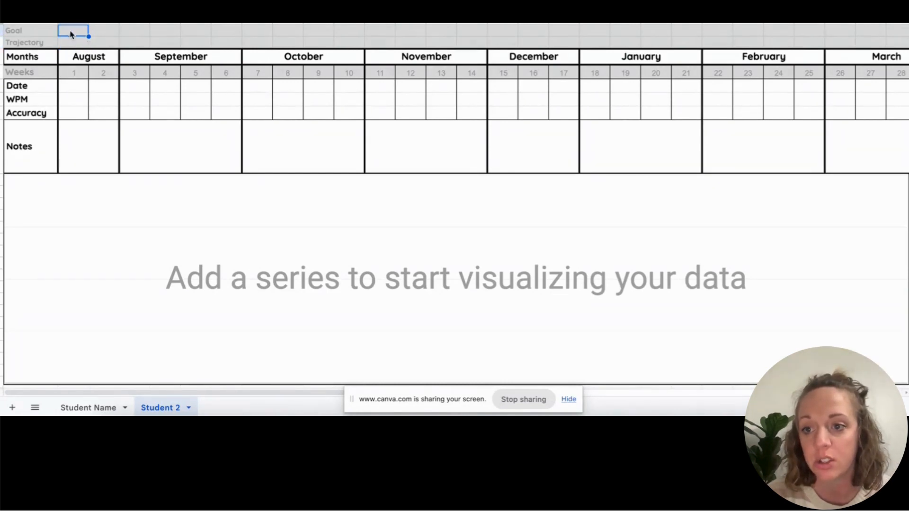
{"action": "type", "text": "80"}
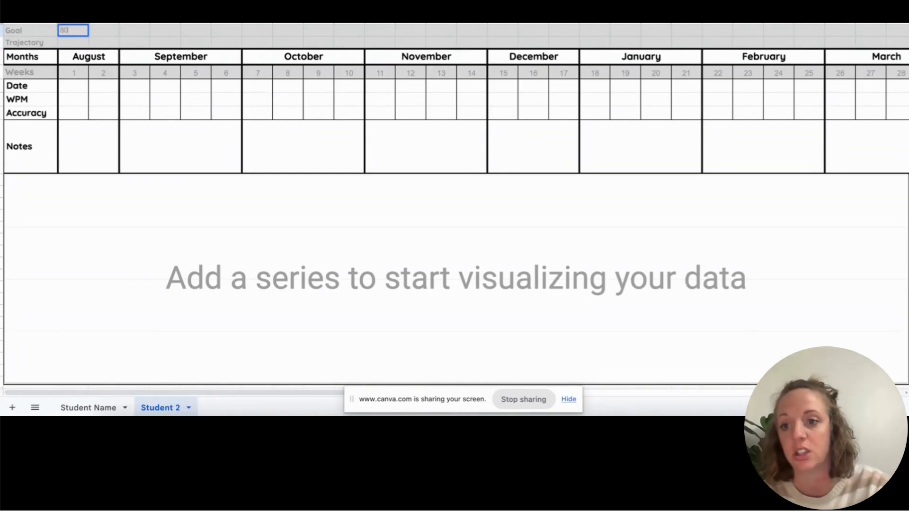
{"action": "key", "text": "Return"}
{"action": "scroll", "coordinate": [429, 83], "scroll_direction": "right", "scroll_amount": 8}
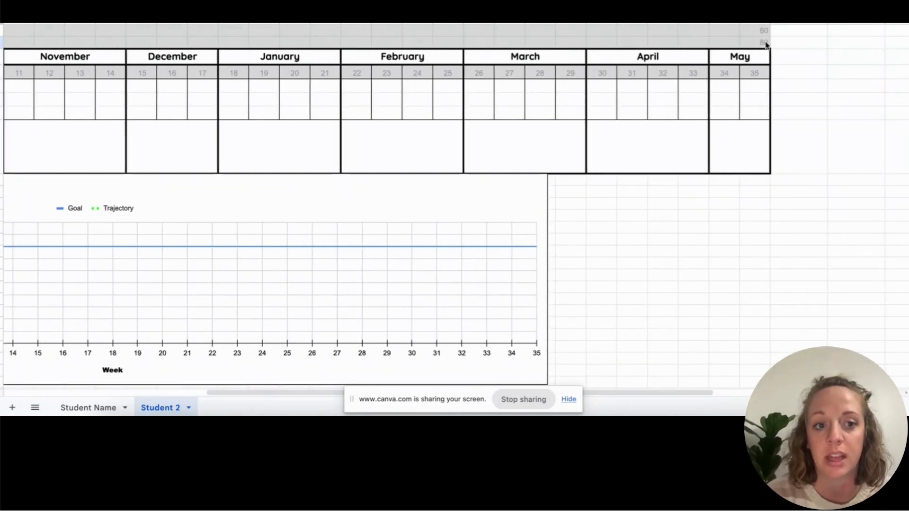
{"action": "scroll", "coordinate": [571, 124], "scroll_direction": "left", "scroll_amount": 8}
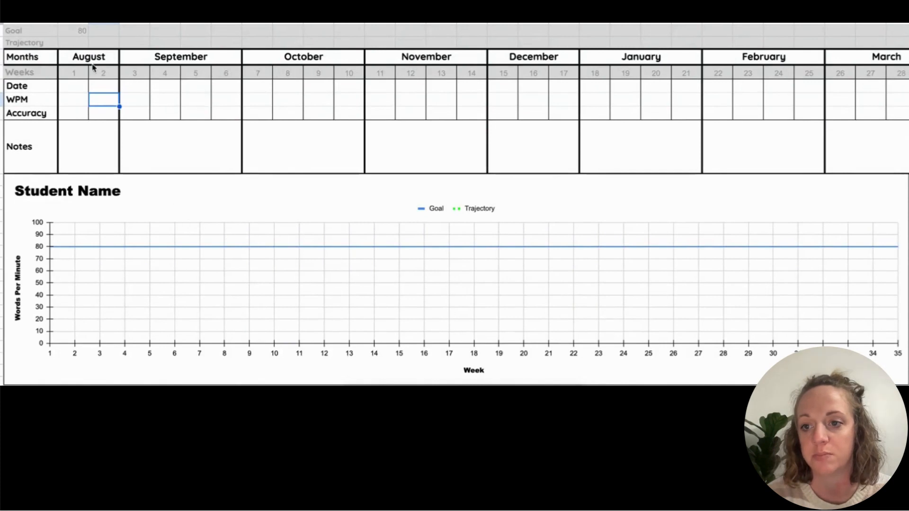
- Enter week 1 for Student 2: date 1/8, 45 WPM and 90% accuracy
{"action": "left_click", "coordinate": [83, 90]}
{"action": "type", "text": "1/8"}
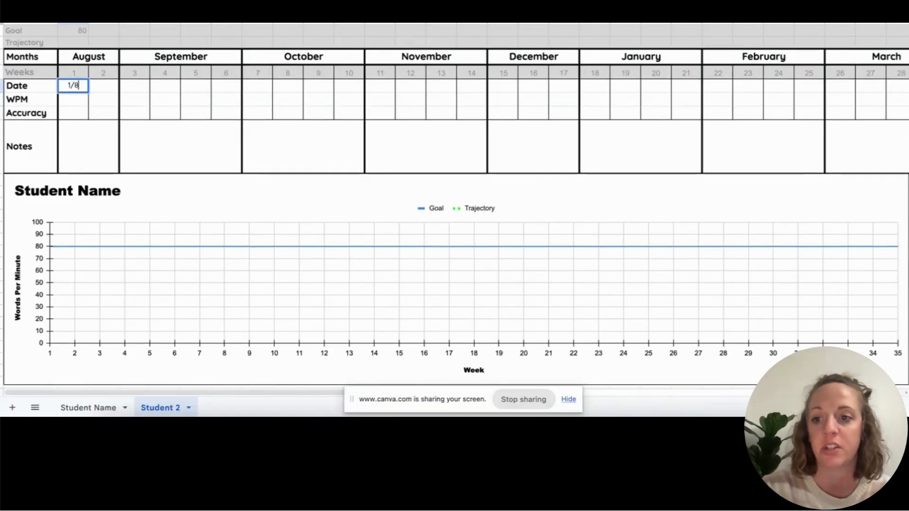
{"action": "key", "text": "Return"}
{"action": "type", "text": "45"}
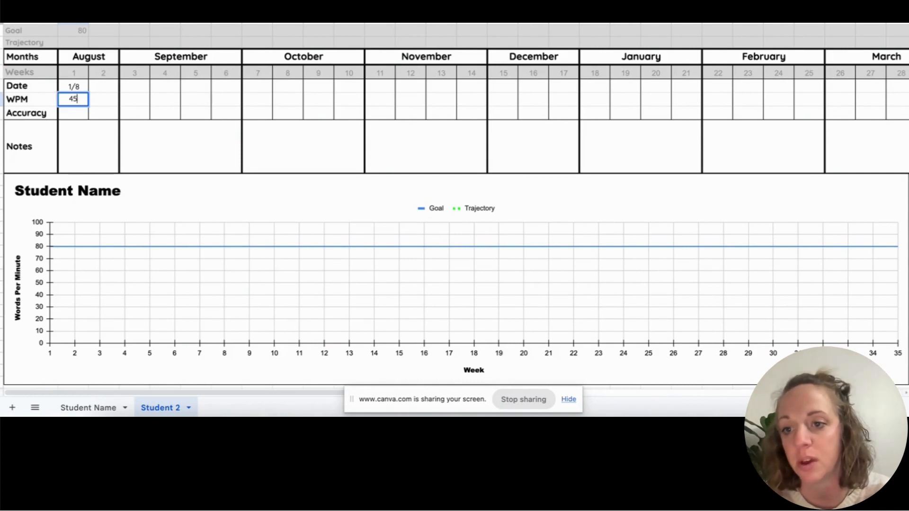
{"action": "key", "text": "Return"}
{"action": "type", "text": "90"}
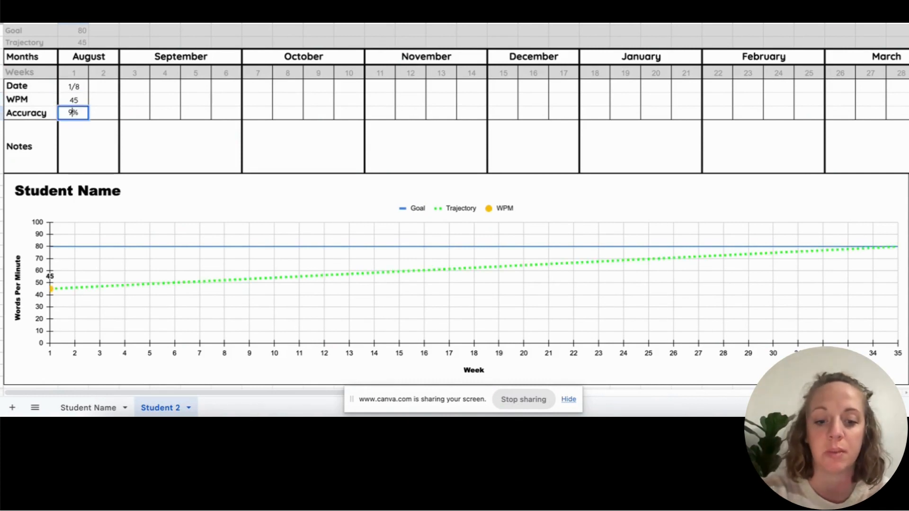
{"action": "type", "text": "%"}
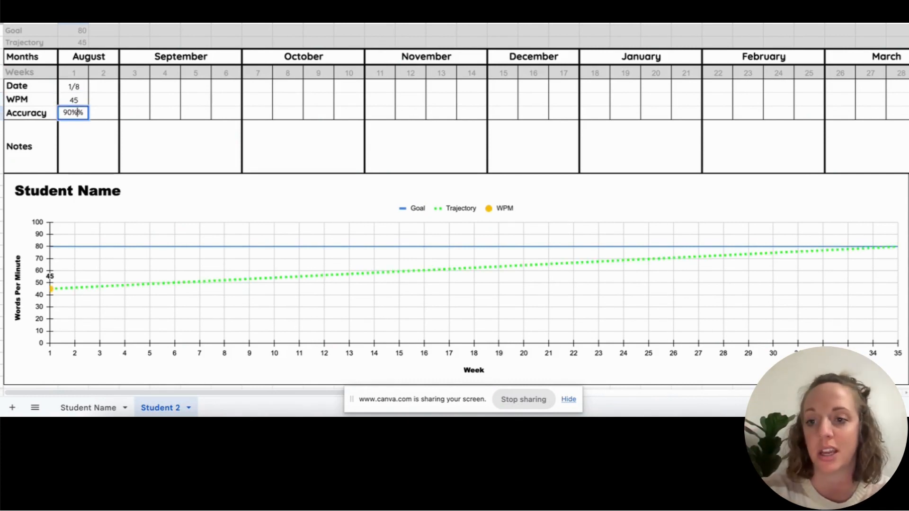
{"action": "key", "text": "Right"}
{"action": "key", "text": "Left"}
{"action": "key", "text": "Return"}
{"action": "key", "text": "BackSpace"}
{"action": "key", "text": "Return"}
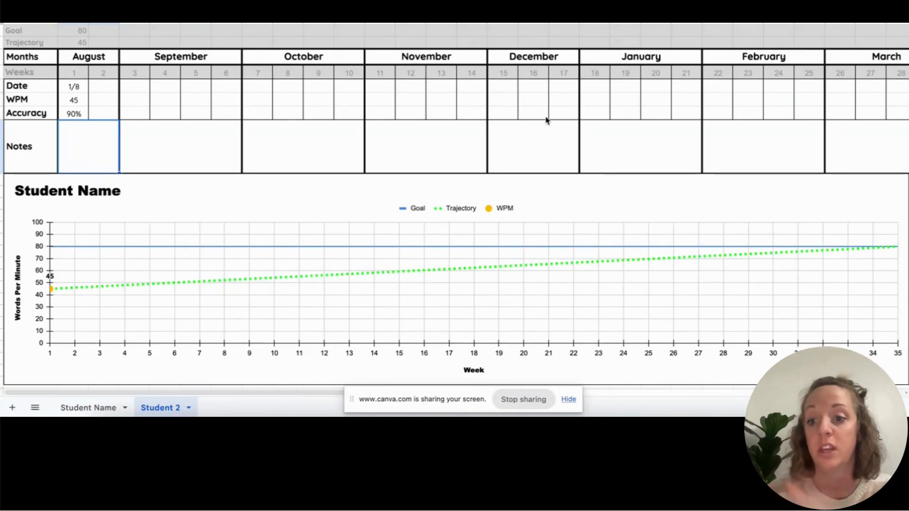
{"action": "scroll", "coordinate": [543, 134], "scroll_direction": "right", "scroll_amount": 6}
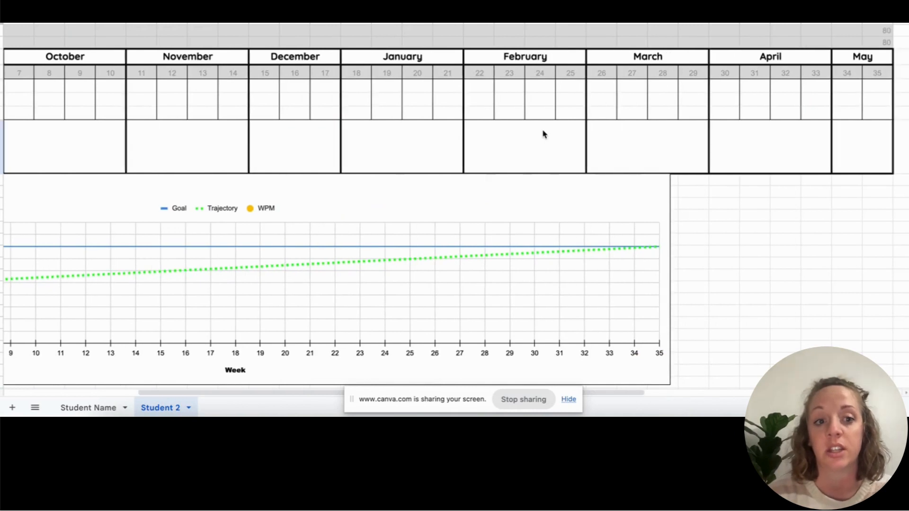
{"action": "scroll", "coordinate": [543, 134], "scroll_direction": "left", "scroll_amount": 6}
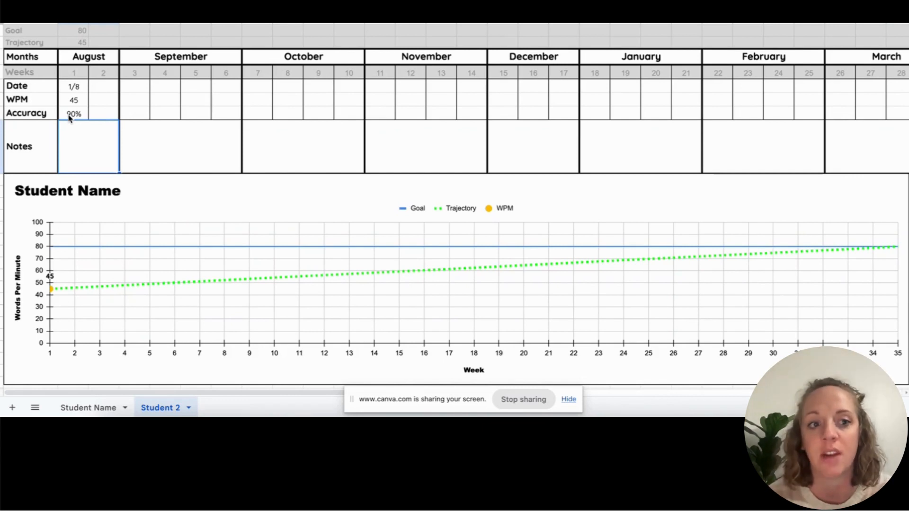
- Enter week 2 for Student 2: date 1/16 and 47 WPM
{"action": "left_click", "coordinate": [99, 90]}
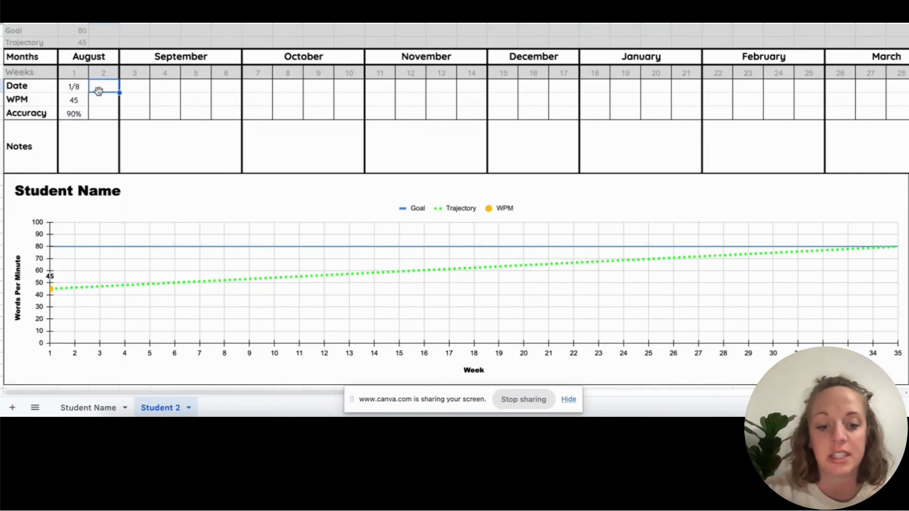
{"action": "type", "text": "1/16"}
{"action": "key", "text": "Return"}
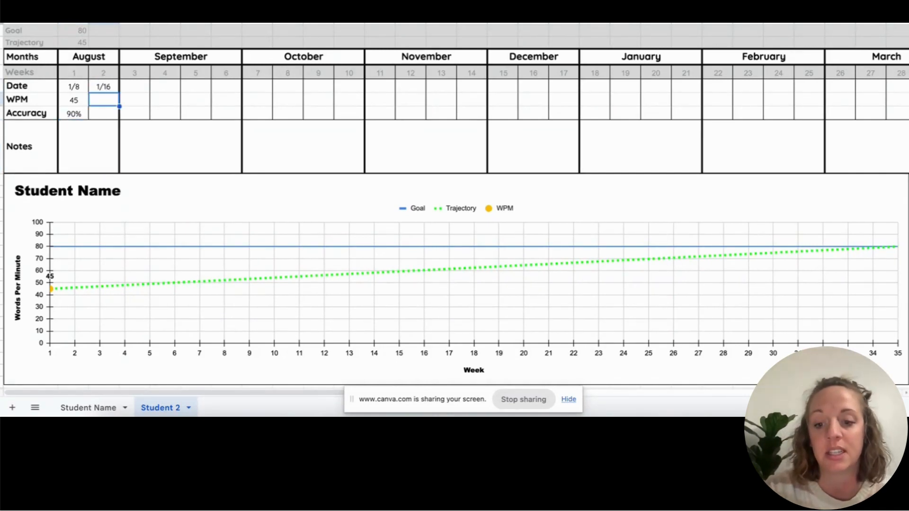
{"action": "type", "text": "47"}
{"action": "key", "text": "Return"}
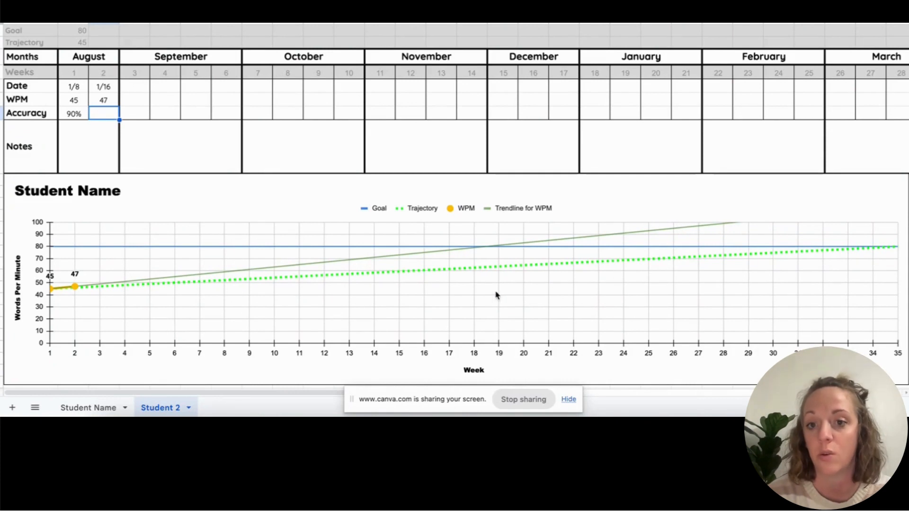
{"action": "scroll", "coordinate": [647, 168], "scroll_direction": "right", "scroll_amount": 9}
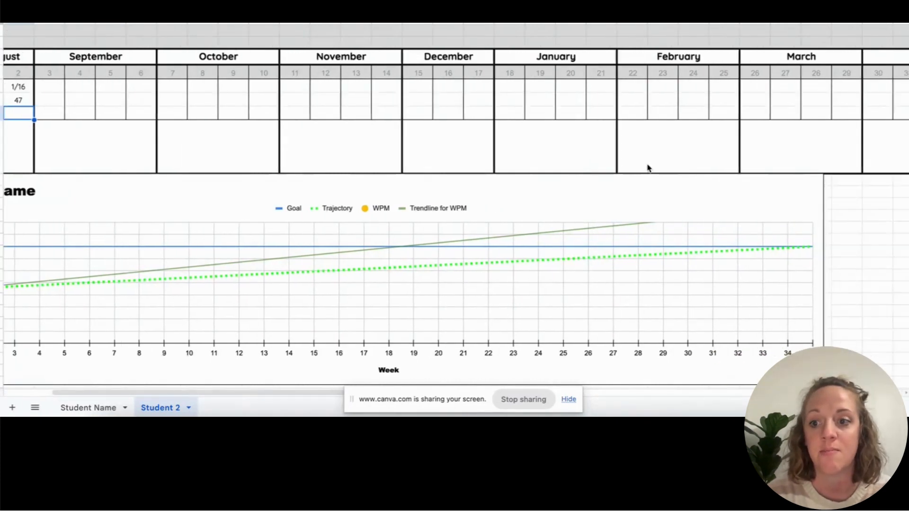
{"action": "scroll", "coordinate": [647, 168], "scroll_direction": "left", "scroll_amount": 6}
{"action": "scroll", "coordinate": [648, 168], "scroll_direction": "left", "scroll_amount": 3}
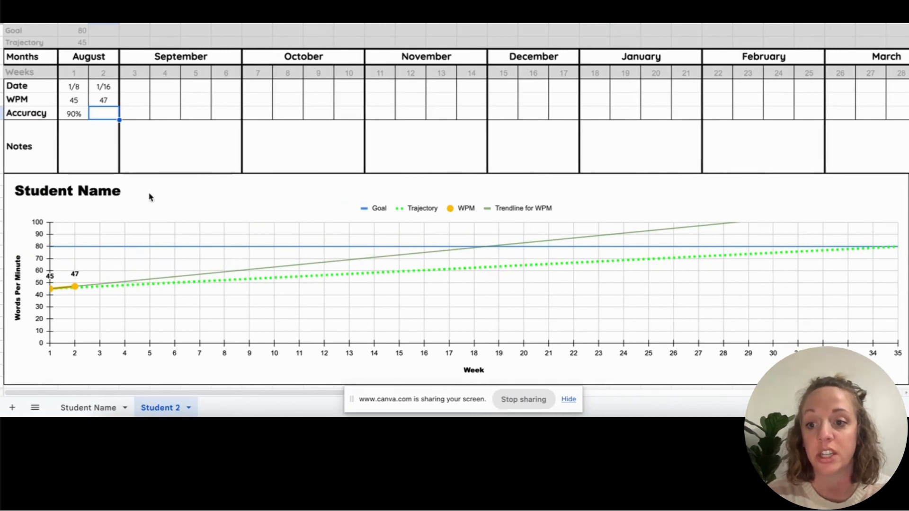
- Set the Student 2 chart title alignment to center, then duplicate the sheet as 'Copy of Student 2'
{"action": "double_click", "coordinate": [92, 192]}
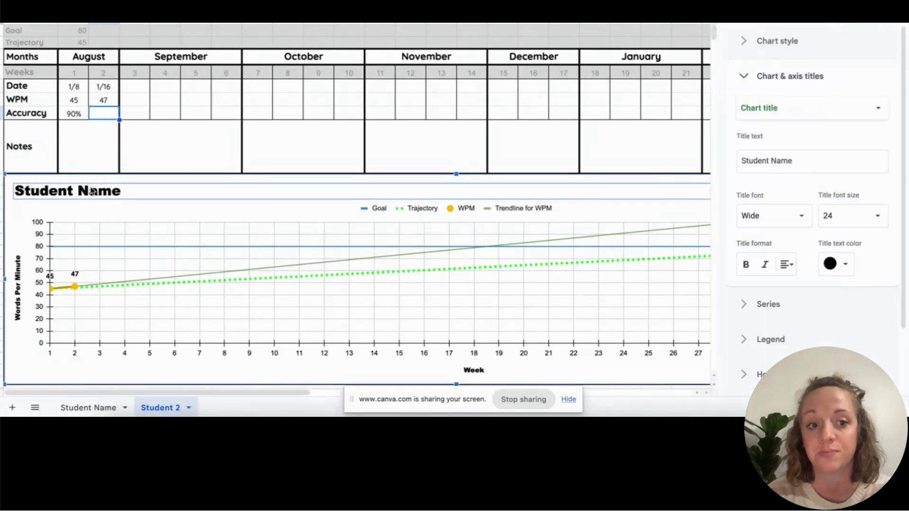
{"action": "left_click", "coordinate": [783, 161]}
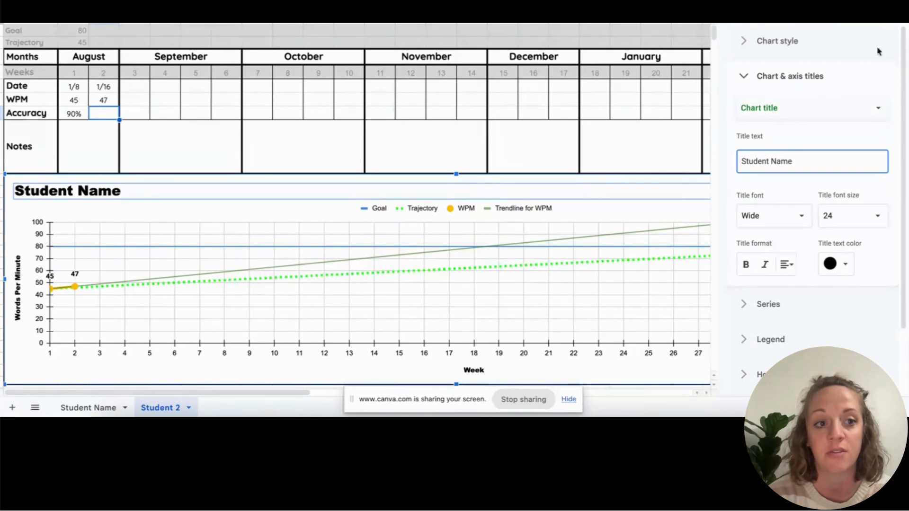
{"action": "left_click", "coordinate": [786, 267]}
{"action": "left_click", "coordinate": [801, 286]}
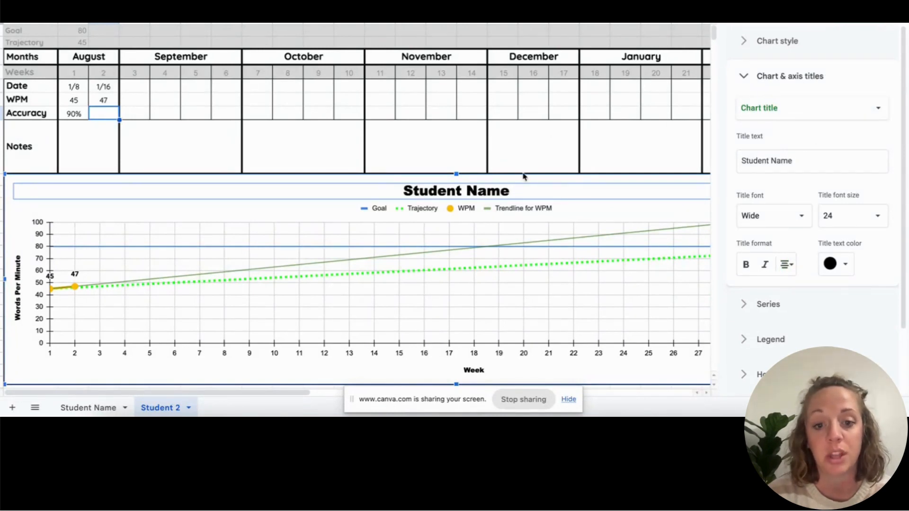
{"action": "right_click", "coordinate": [149, 409]}
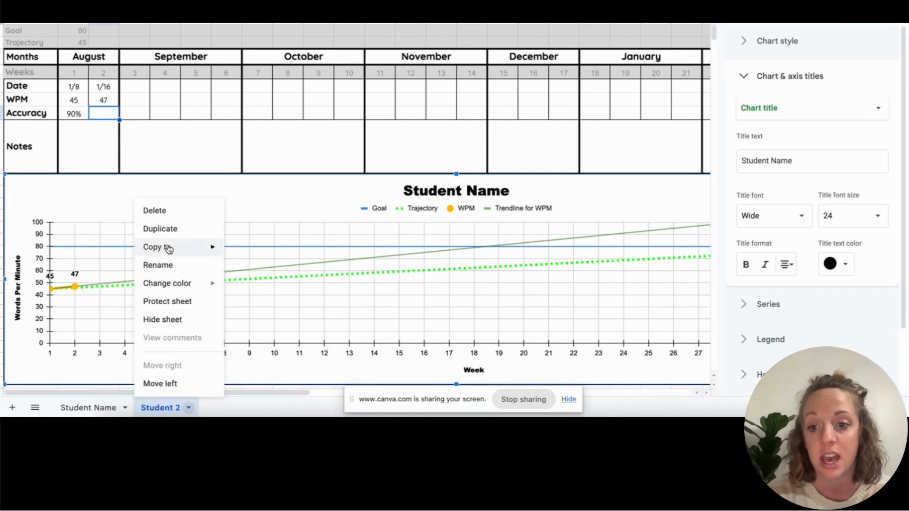
{"action": "left_click", "coordinate": [160, 229]}
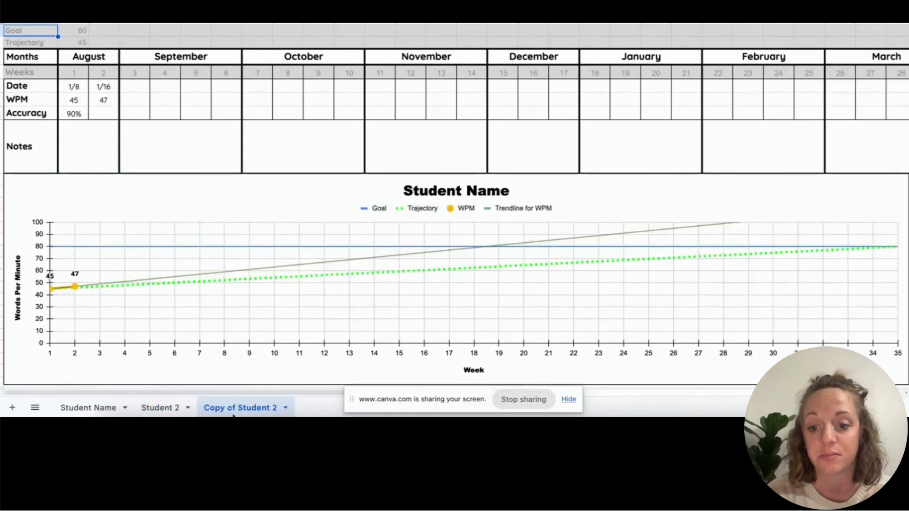